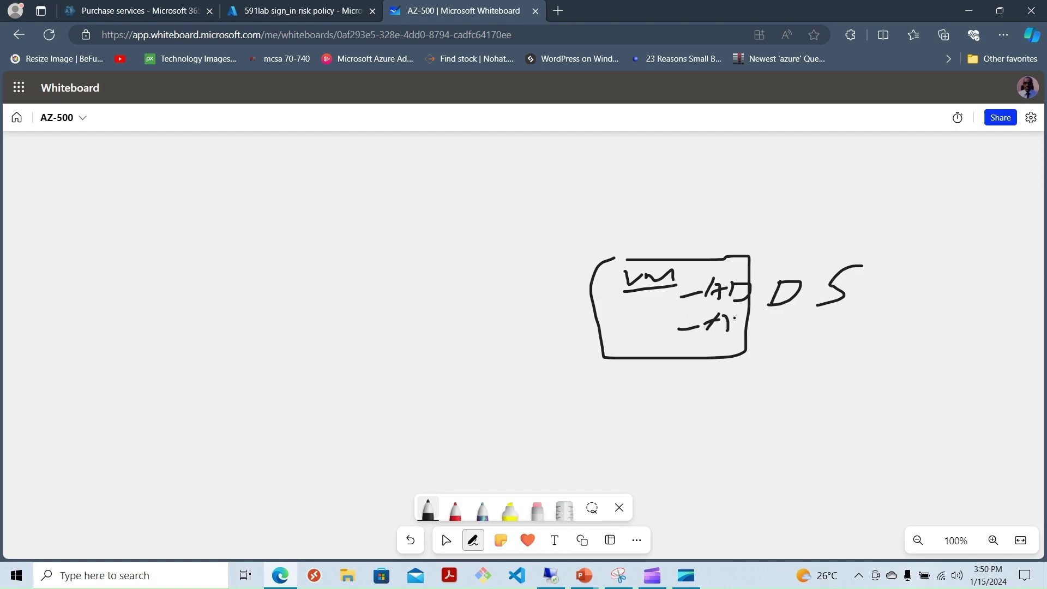
- Handwrite "Azure AD Connect" as the second list item beneath AD DS in the VM box
{"action": "left_click_drag", "start_coordinate": [736, 316], "coordinate": [753, 327]}
{"action": "left_click_drag", "start_coordinate": [761, 318], "coordinate": [802, 331]}
{"action": "mouse_move", "coordinate": [836, 315]}
{"action": "left_mouse_down"}
{"action": "mouse_move", "coordinate": [826, 332]}
{"action": "mouse_move", "coordinate": [848, 325]}
{"action": "left_mouse_up"}
{"action": "mouse_move", "coordinate": [845, 314]}
{"action": "left_mouse_down"}
{"action": "mouse_move", "coordinate": [844, 333]}
{"action": "mouse_move", "coordinate": [871, 320]}
{"action": "mouse_move", "coordinate": [903, 338]}
{"action": "left_mouse_up"}
{"action": "left_click_drag", "start_coordinate": [914, 329], "coordinate": [972, 343]}
{"action": "left_click_drag", "start_coordinate": [975, 334], "coordinate": [976, 343]}
{"action": "left_click_drag", "start_coordinate": [979, 337], "coordinate": [985, 326]}
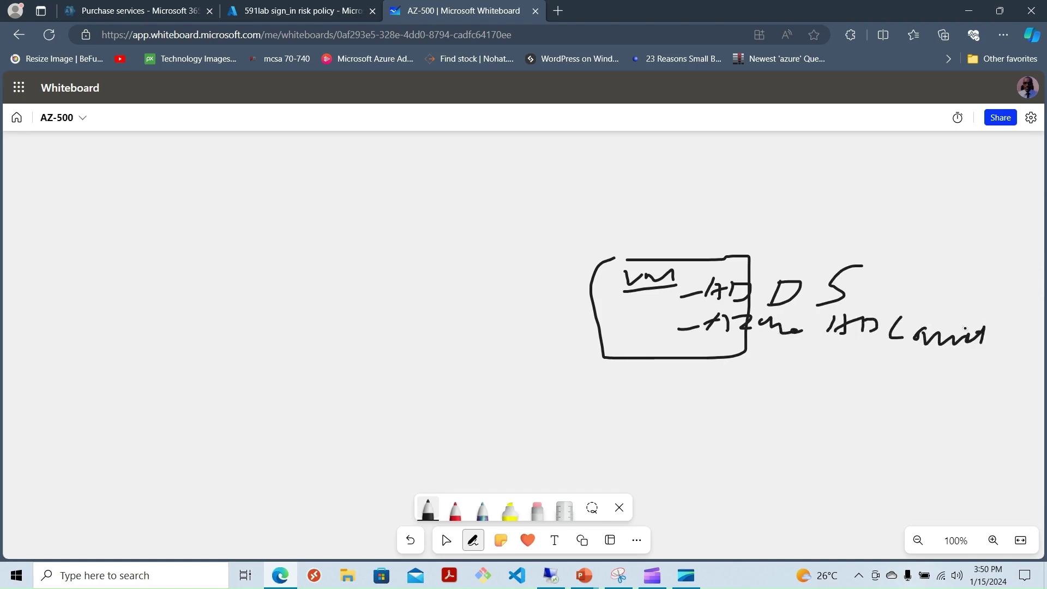
- Retrace the VM box outline and draw an arrow from it to a handwritten, struck-through "Azure AD" label
{"action": "mouse_move", "coordinate": [628, 257]}
{"action": "left_mouse_down"}
{"action": "mouse_move", "coordinate": [594, 260]}
{"action": "mouse_move", "coordinate": [601, 330]}
{"action": "mouse_move", "coordinate": [619, 358]}
{"action": "mouse_move", "coordinate": [699, 358]}
{"action": "left_mouse_up"}
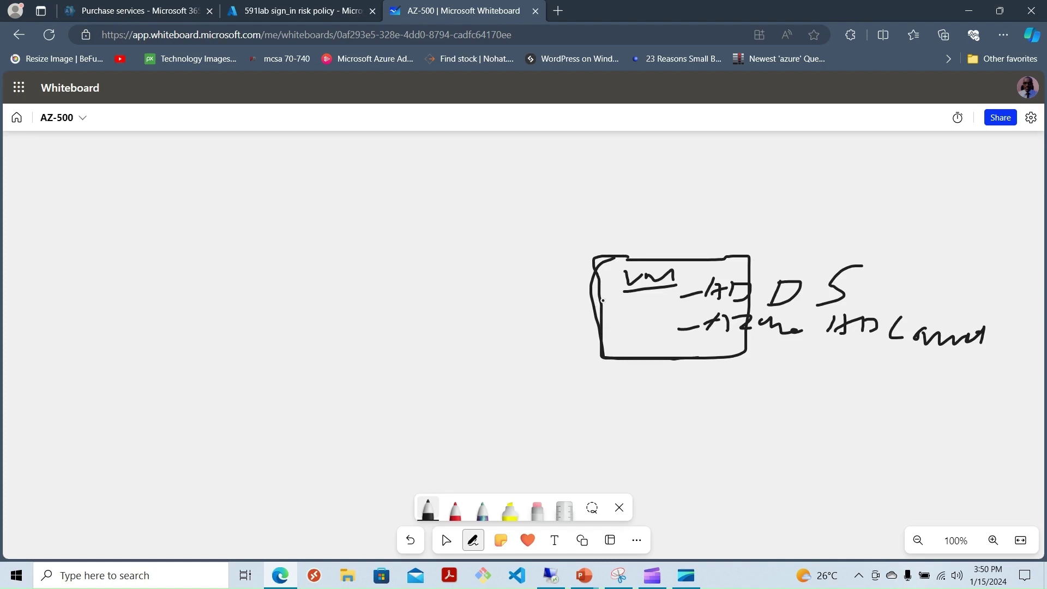
{"action": "mouse_move", "coordinate": [601, 302]}
{"action": "left_mouse_down"}
{"action": "mouse_move", "coordinate": [445, 299]}
{"action": "mouse_move", "coordinate": [472, 312]}
{"action": "left_mouse_up"}
{"action": "mouse_move", "coordinate": [288, 274]}
{"action": "left_mouse_down"}
{"action": "mouse_move", "coordinate": [310, 247]}
{"action": "mouse_move", "coordinate": [338, 289]}
{"action": "mouse_move", "coordinate": [330, 271]}
{"action": "mouse_move", "coordinate": [376, 261]}
{"action": "mouse_move", "coordinate": [388, 271]}
{"action": "mouse_move", "coordinate": [408, 250]}
{"action": "left_mouse_up"}
{"action": "mouse_move", "coordinate": [277, 333]}
{"action": "left_mouse_down"}
{"action": "mouse_move", "coordinate": [311, 310]}
{"action": "mouse_move", "coordinate": [313, 334]}
{"action": "left_mouse_up"}
{"action": "left_click_drag", "start_coordinate": [234, 311], "coordinate": [389, 301]}
{"action": "mouse_move", "coordinate": [364, 301]}
{"action": "left_mouse_down"}
{"action": "mouse_move", "coordinate": [340, 341]}
{"action": "mouse_move", "coordinate": [360, 308]}
{"action": "left_mouse_up"}
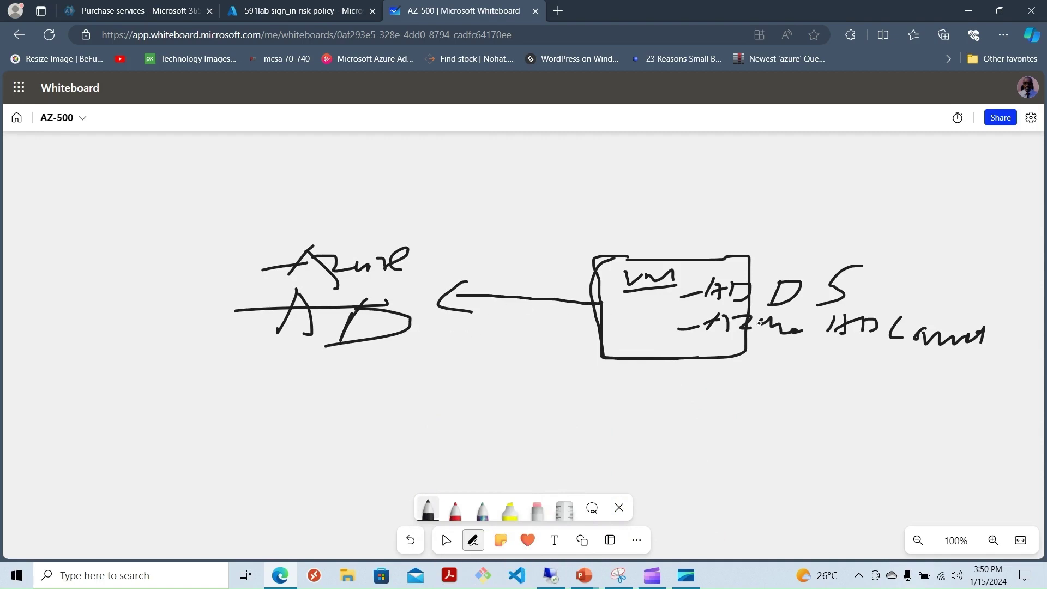
- Annotate the diagram by underlining Azure AD Connect, branching an arrow downward from the connecting line, and encircling the Azure AD label
{"action": "left_click_drag", "start_coordinate": [708, 338], "coordinate": [770, 342]}
{"action": "mouse_move", "coordinate": [504, 301]}
{"action": "left_mouse_down"}
{"action": "mouse_move", "coordinate": [453, 301]}
{"action": "mouse_move", "coordinate": [507, 377]}
{"action": "left_mouse_up"}
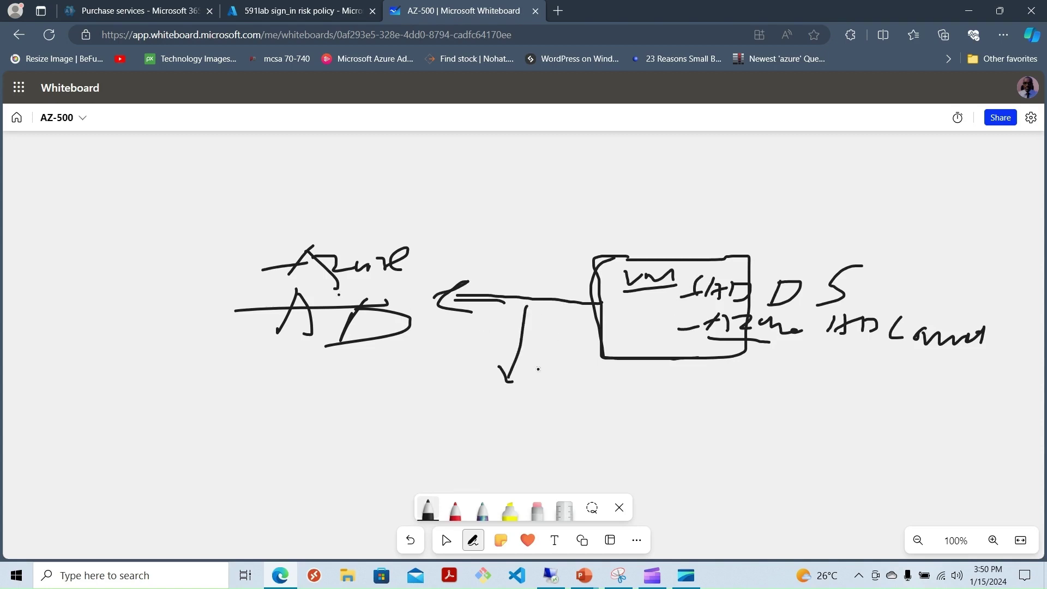
{"action": "left_click_drag", "start_coordinate": [595, 351], "coordinate": [633, 347]}
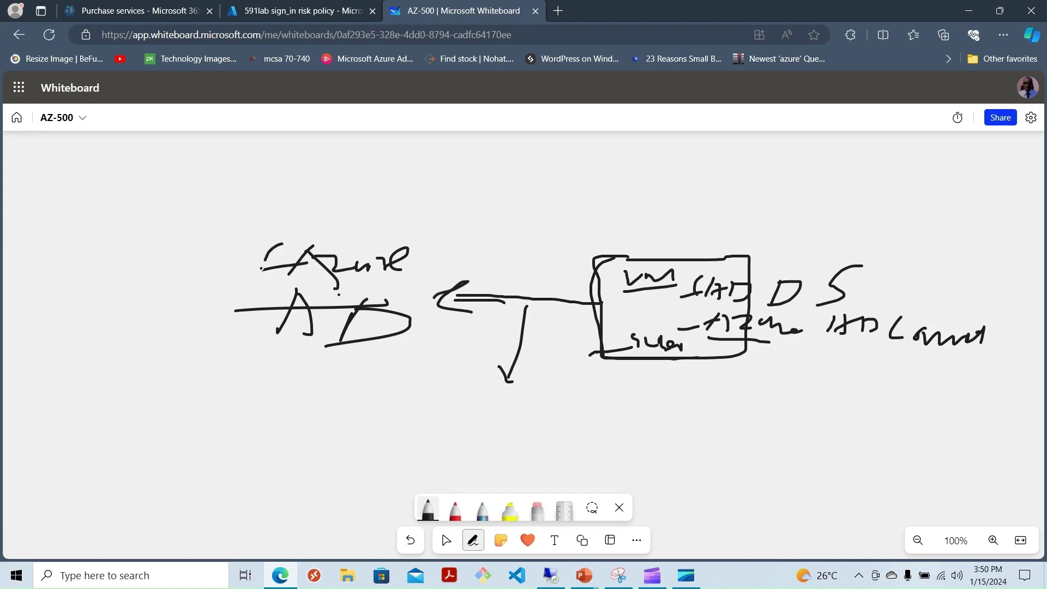
{"action": "left_click_drag", "start_coordinate": [267, 259], "coordinate": [308, 359]}
{"action": "mouse_move", "coordinate": [410, 224]}
{"action": "left_mouse_down"}
{"action": "mouse_move", "coordinate": [394, 352]}
{"action": "mouse_move", "coordinate": [360, 378]}
{"action": "left_mouse_up"}
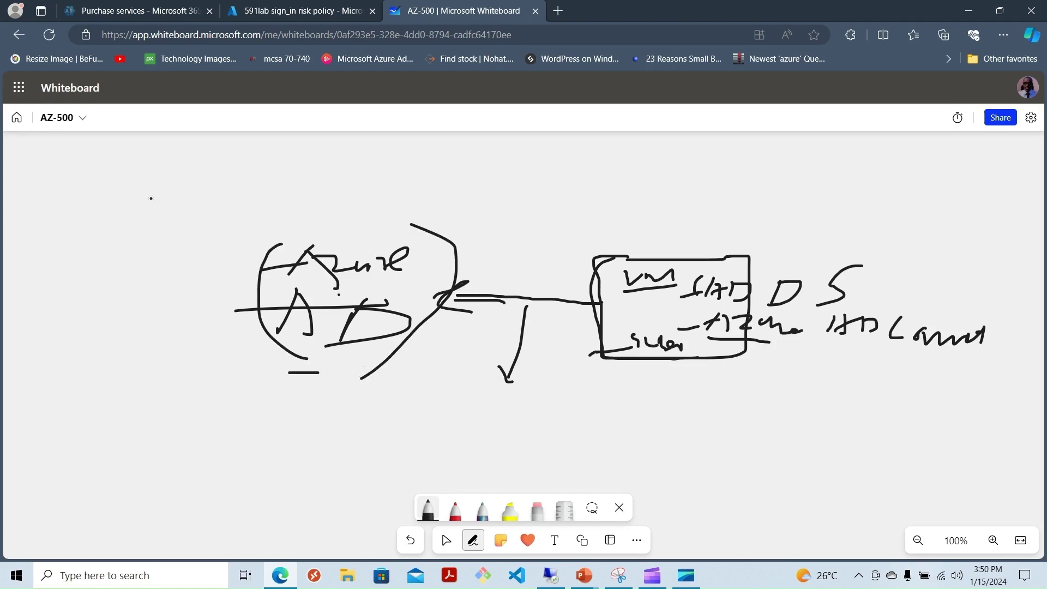
- Switch to the Azure portal and open the overview of the only listed virtual machine
{"action": "left_click", "coordinate": [293, 9]}
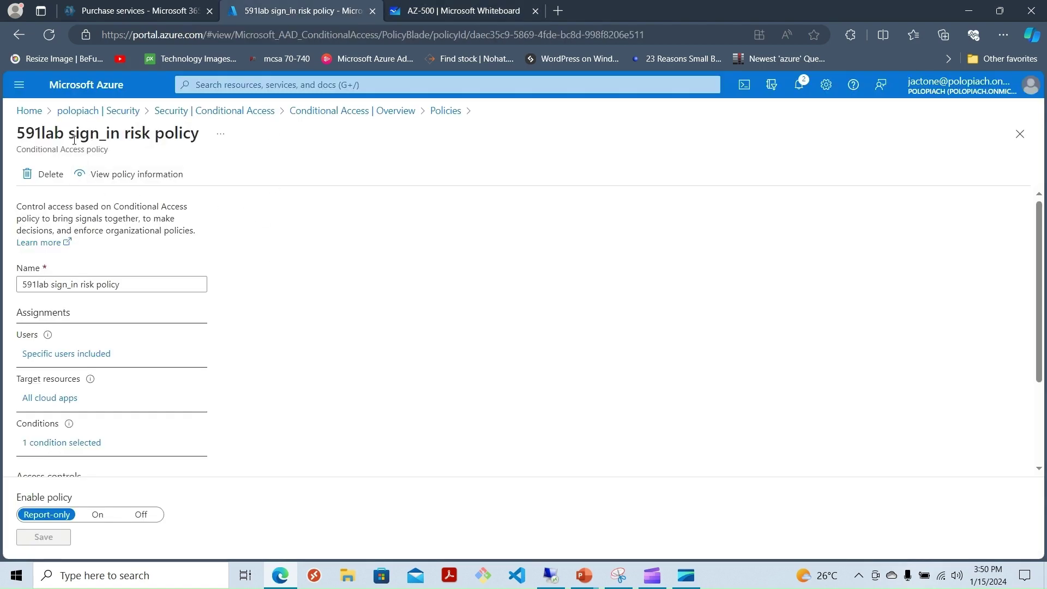
{"action": "left_click", "coordinate": [29, 111]}
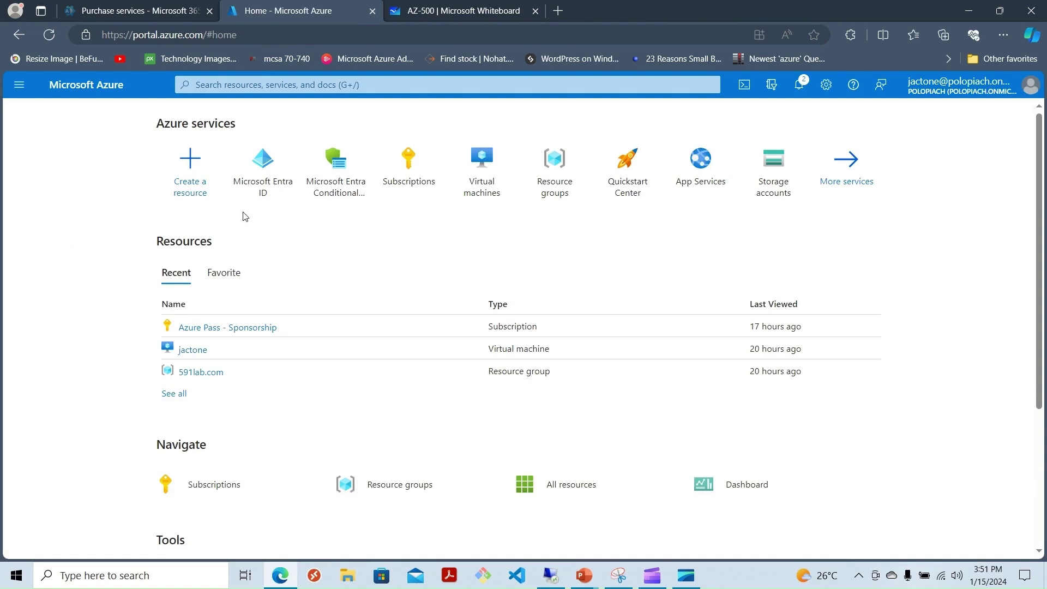
{"action": "left_click", "coordinate": [473, 203]}
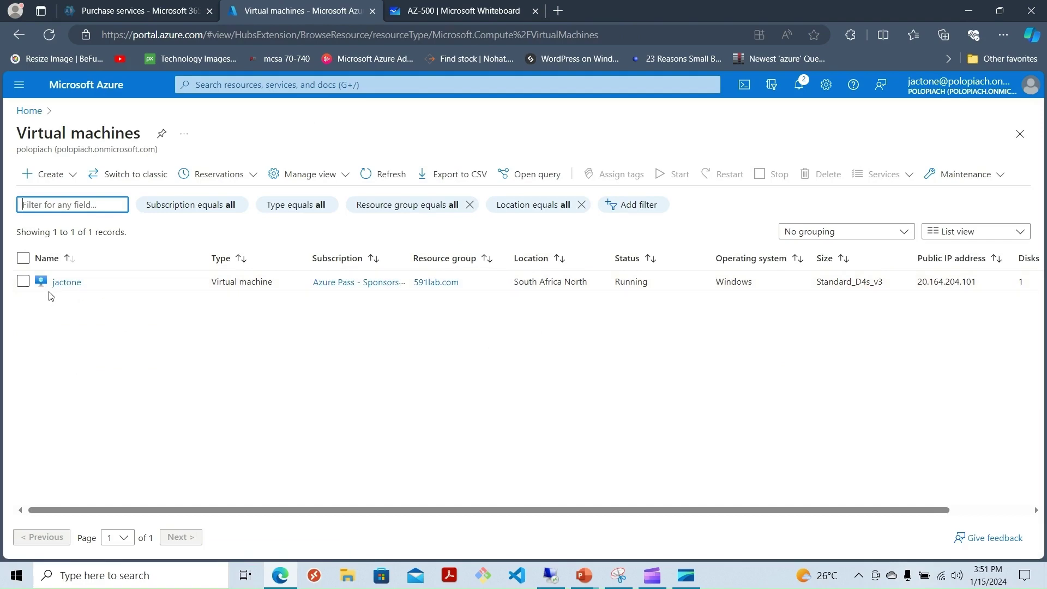
{"action": "left_click", "coordinate": [69, 283]}
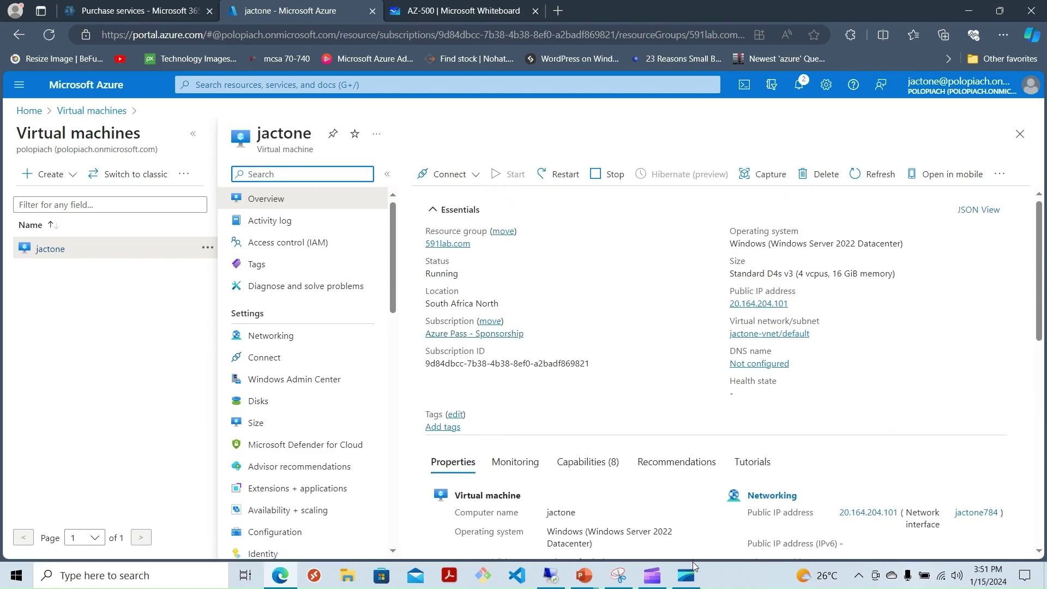
- In the virtual machine's remote desktop session, search the web for "azure ad connect download" and open the official Microsoft download result
{"action": "left_click", "coordinate": [551, 575]}
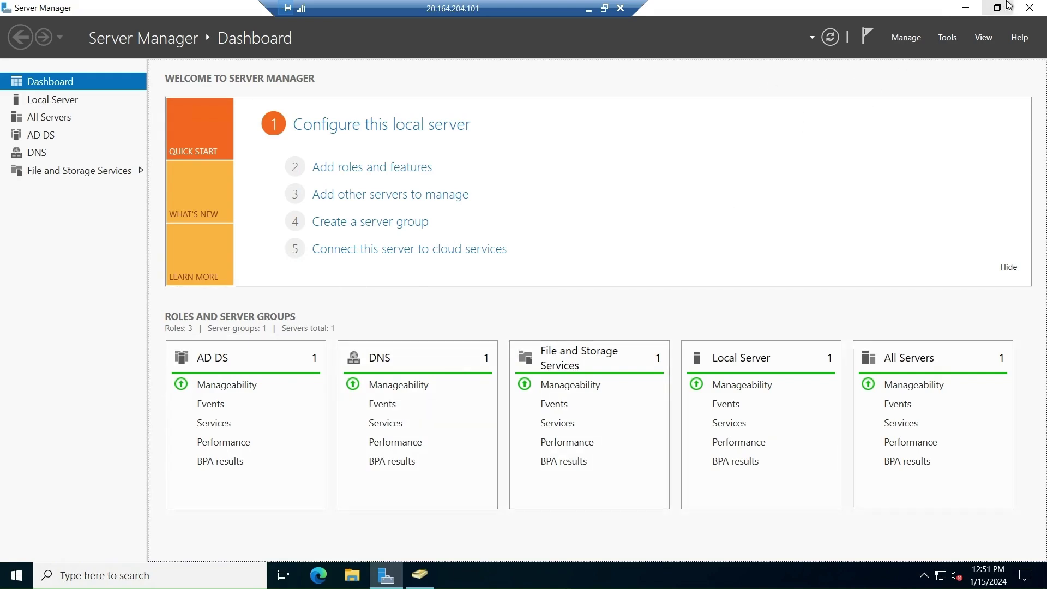
{"action": "left_click", "coordinate": [965, 8]}
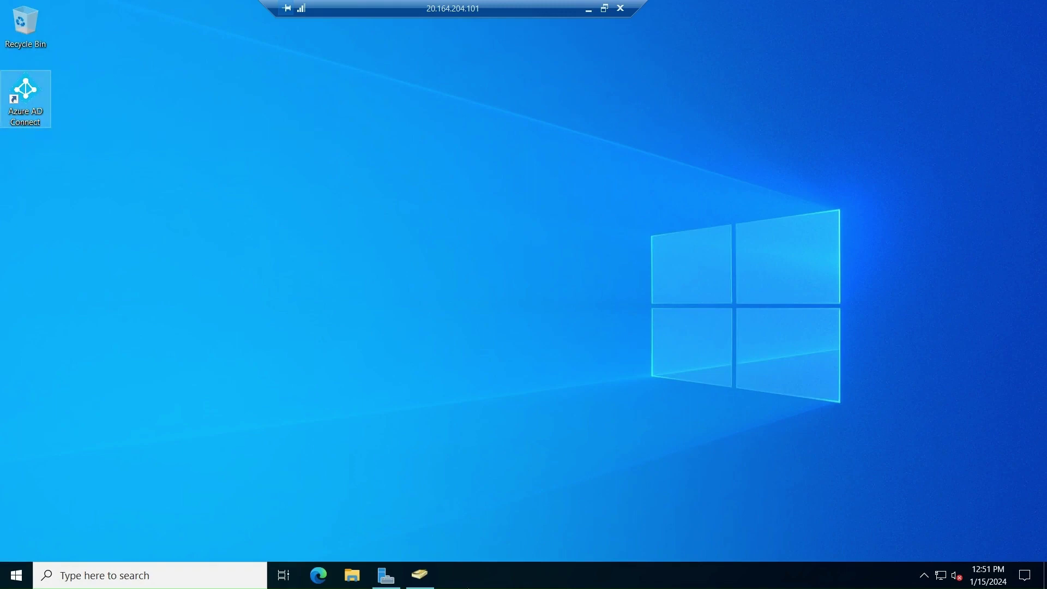
{"action": "left_click", "coordinate": [322, 574]}
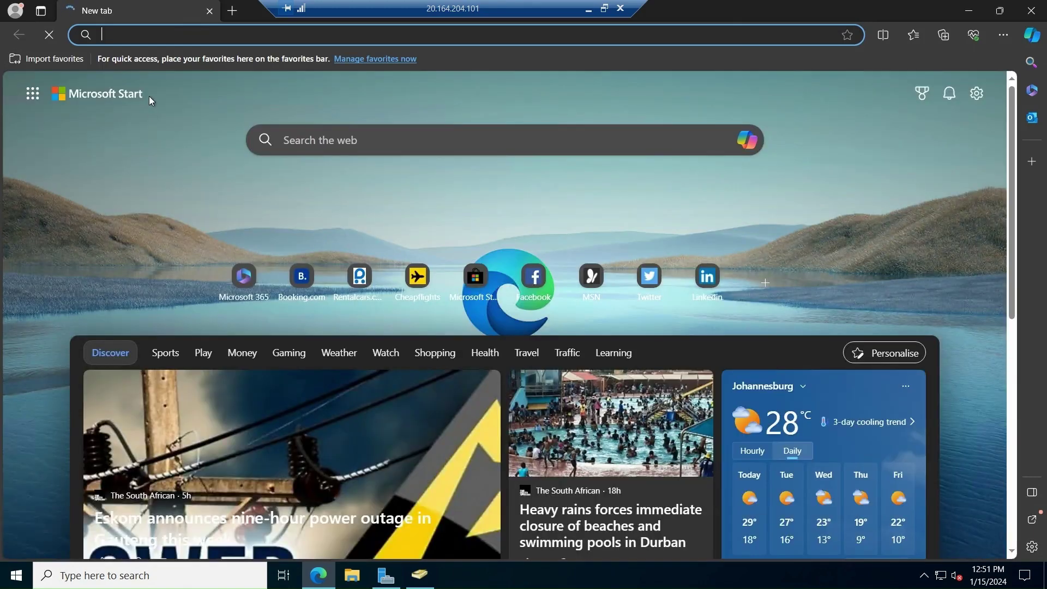
{"action": "type", "text": "a"}
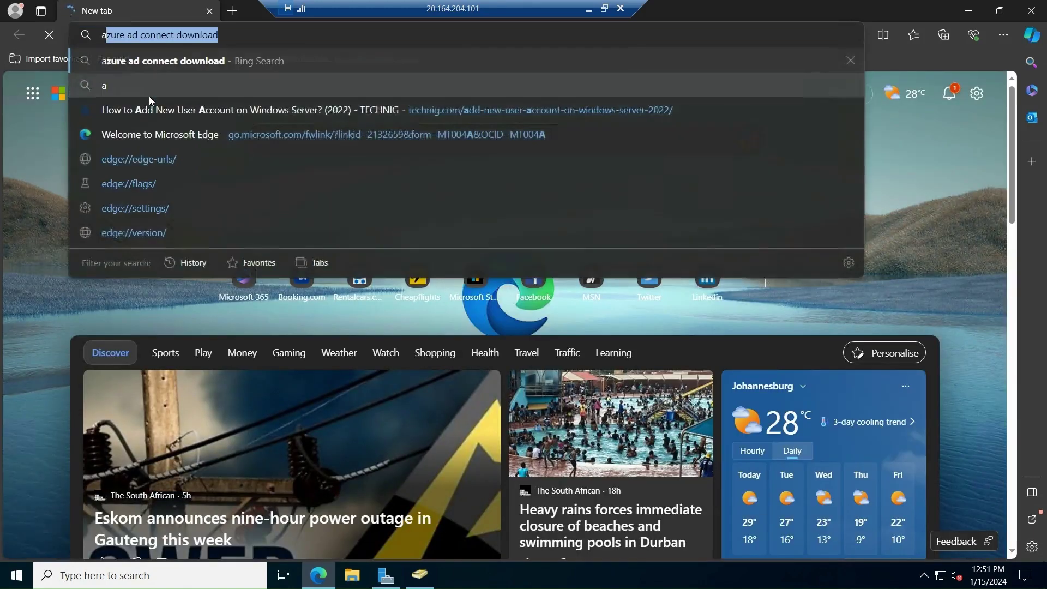
{"action": "type", "text": "zure"}
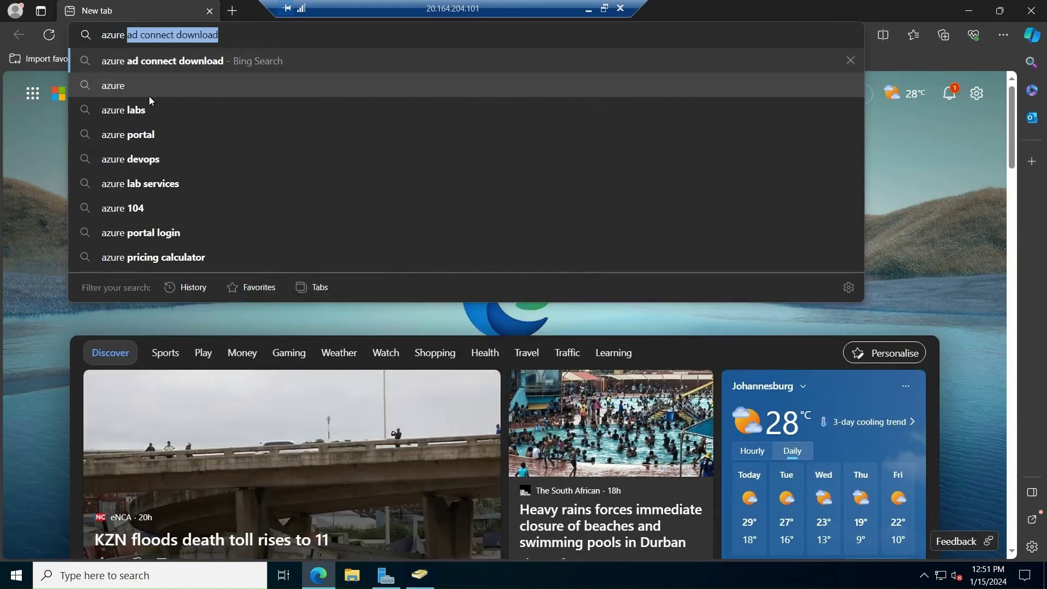
{"action": "key", "text": "End"}
{"action": "key", "text": "Return"}
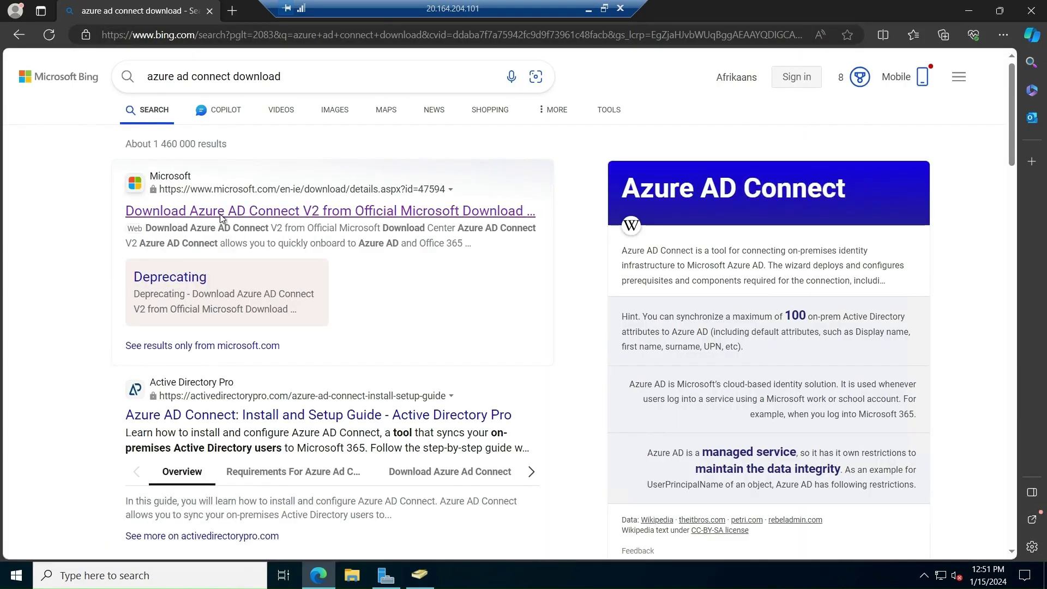
{"action": "left_click", "coordinate": [221, 218]}
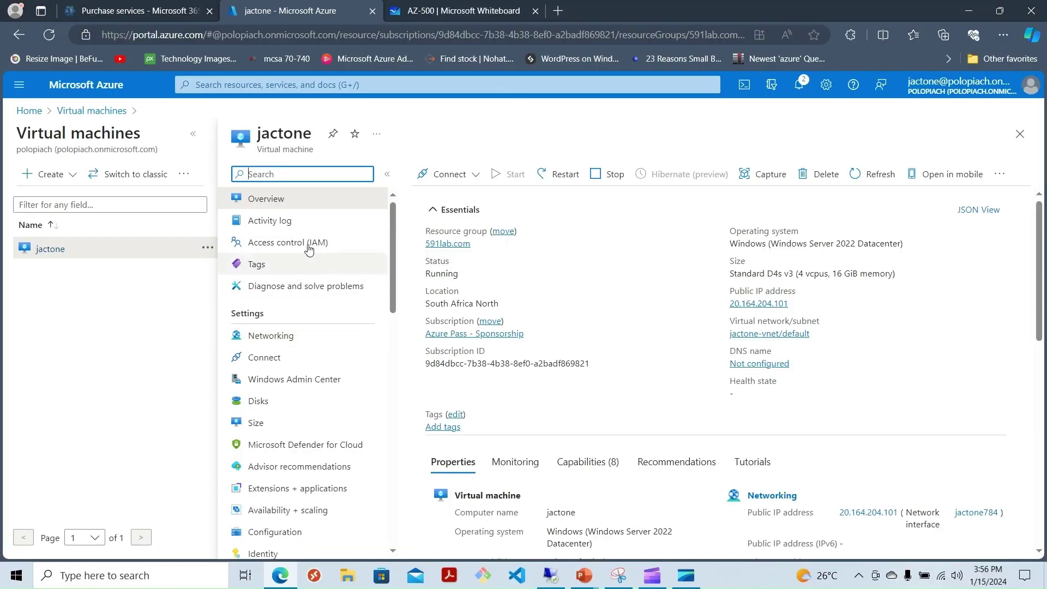
- Back in the Azure portal, open the Connect Sync page of Microsoft Entra Connect for the polopiach tenant
{"action": "left_click", "coordinate": [30, 110]}
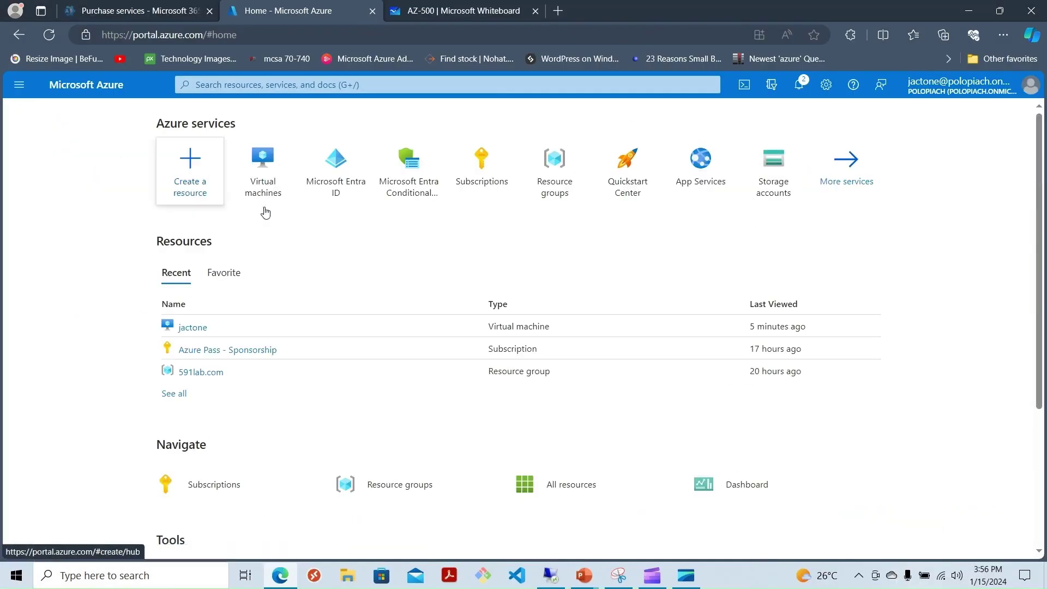
{"action": "left_click", "coordinate": [333, 190]}
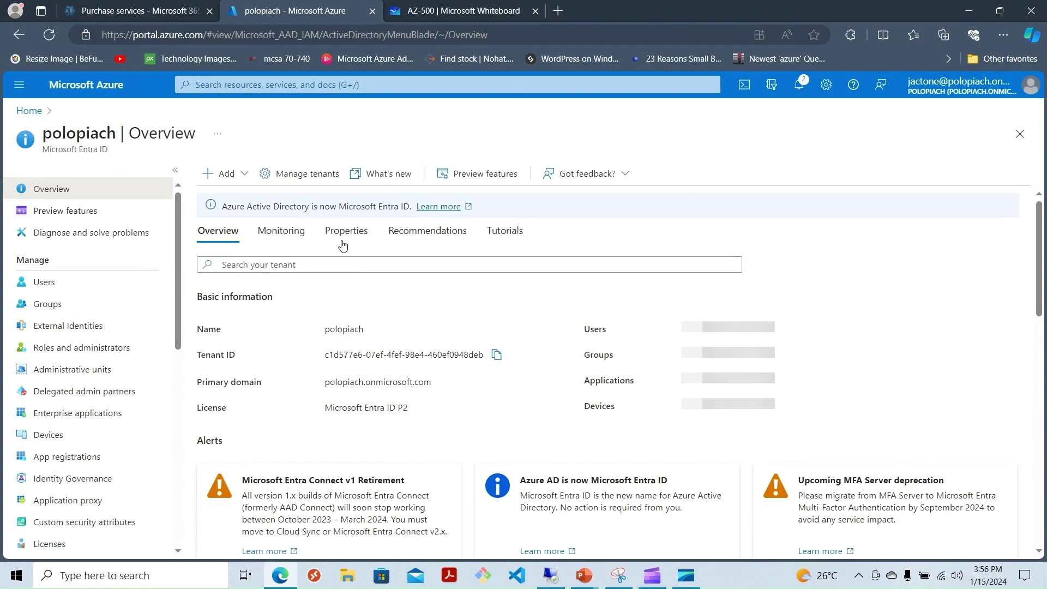
{"action": "scroll", "coordinate": [342, 354], "scroll_direction": "down", "scroll_amount": 1}
{"action": "scroll", "coordinate": [343, 354], "scroll_direction": "up", "scroll_amount": 1}
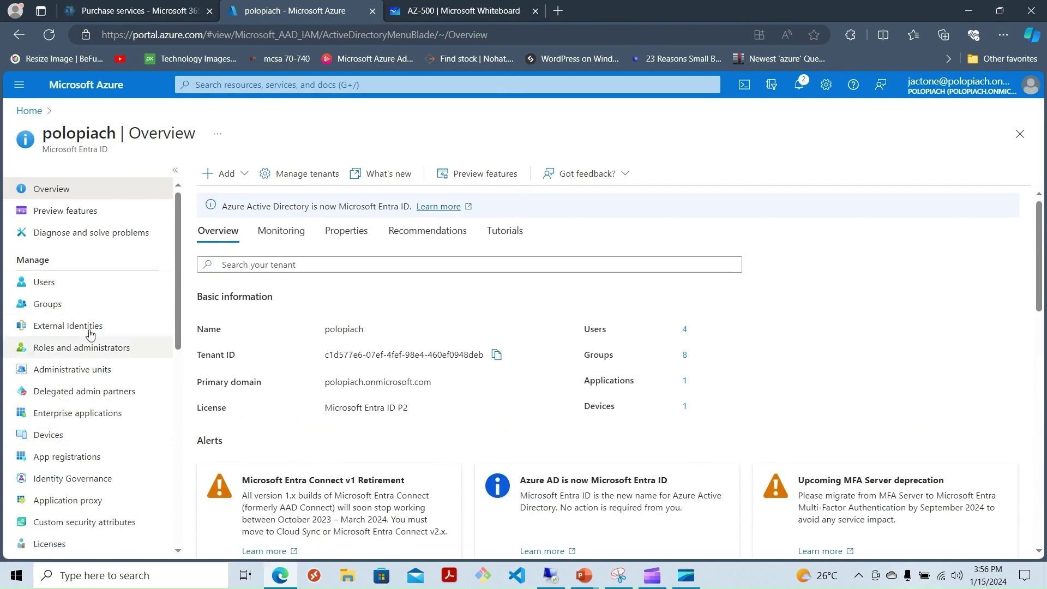
{"action": "scroll", "coordinate": [78, 385], "scroll_direction": "down", "scroll_amount": 1}
{"action": "scroll", "coordinate": [78, 387], "scroll_direction": "down", "scroll_amount": 3}
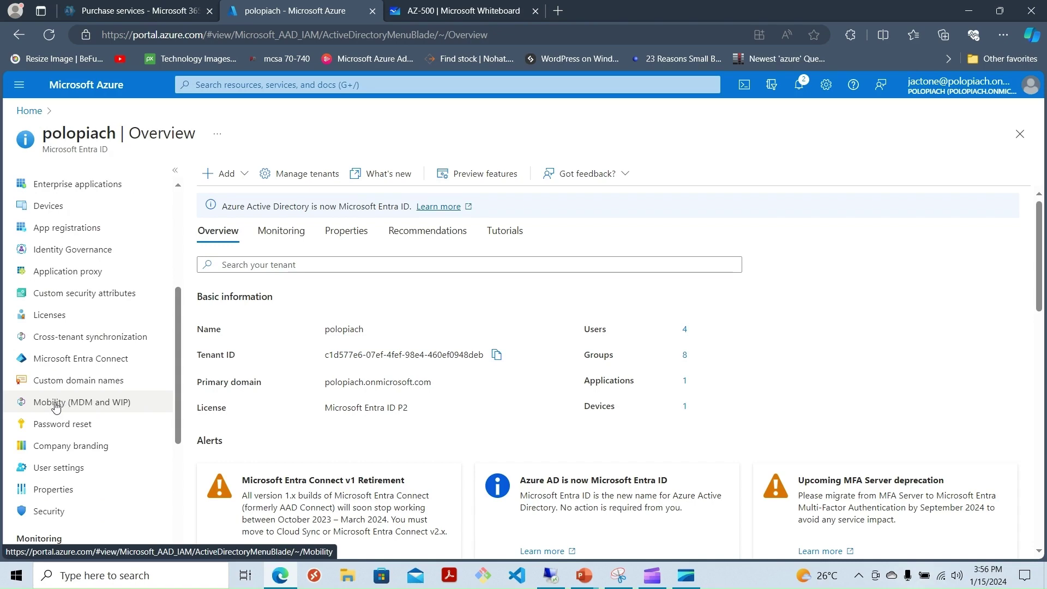
{"action": "left_click", "coordinate": [77, 358]}
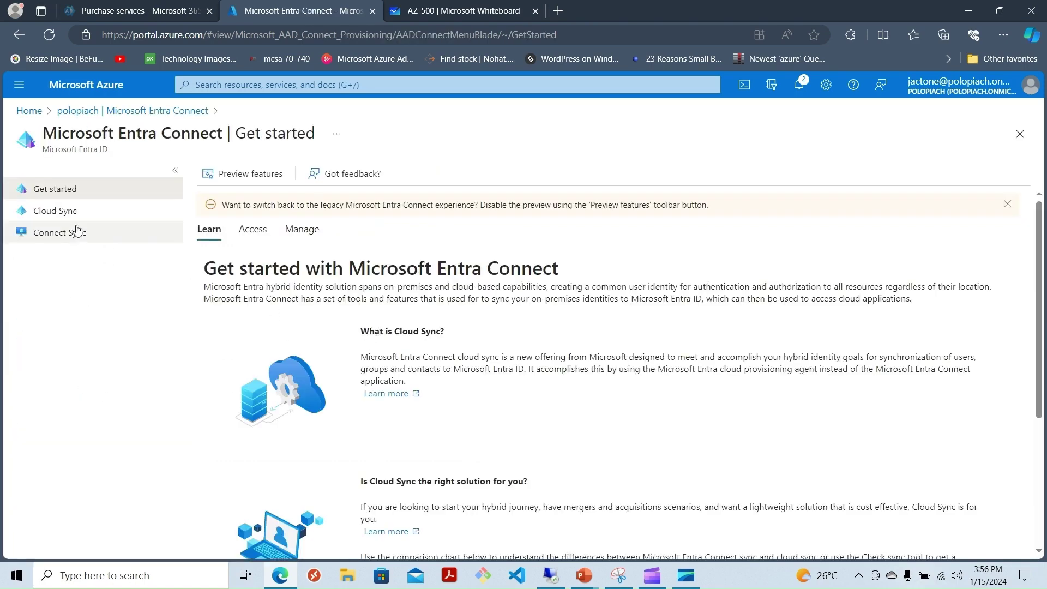
{"action": "left_click", "coordinate": [60, 233]}
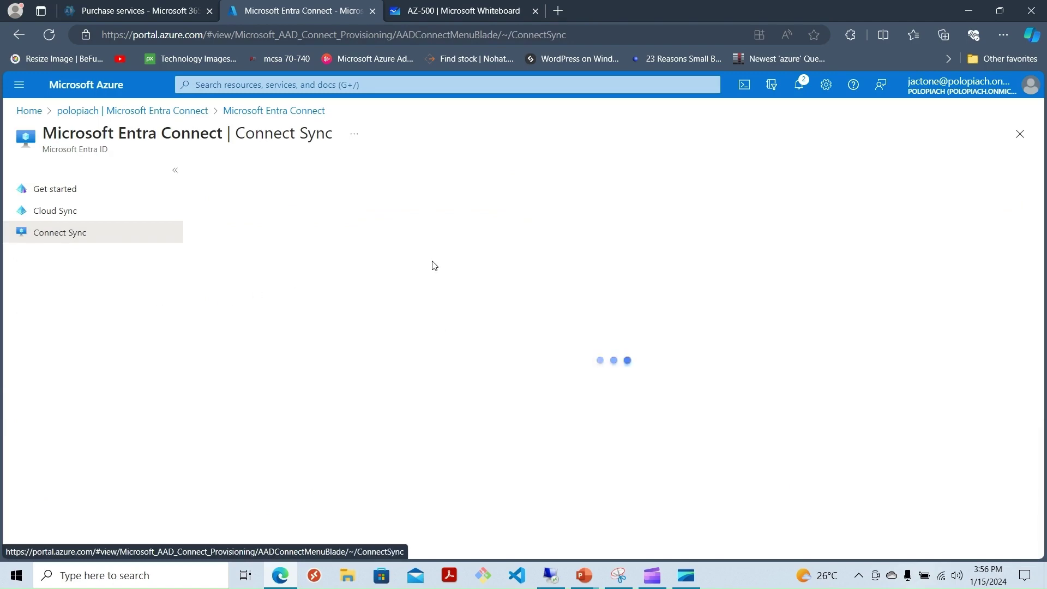
- Examine the Connect Sync page's provisioning and user sign-in sections, highlighting the sync status value
{"action": "scroll", "coordinate": [341, 327], "scroll_direction": "down", "scroll_amount": 3}
{"action": "scroll", "coordinate": [349, 311], "scroll_direction": "up", "scroll_amount": 1}
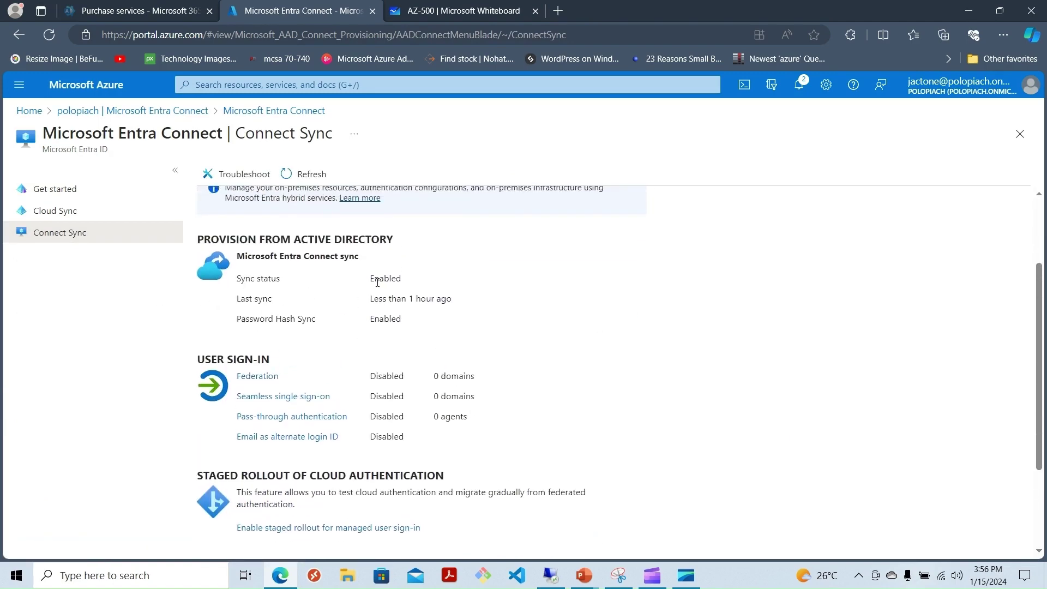
{"action": "left_click_drag", "start_coordinate": [366, 281], "coordinate": [410, 280]}
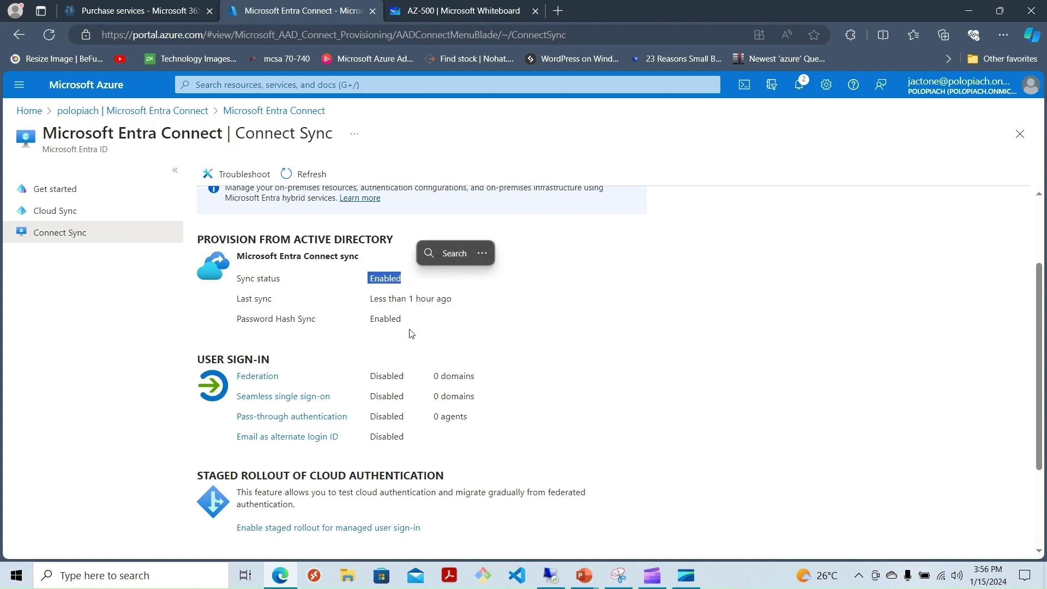
{"action": "left_click", "coordinate": [665, 341]}
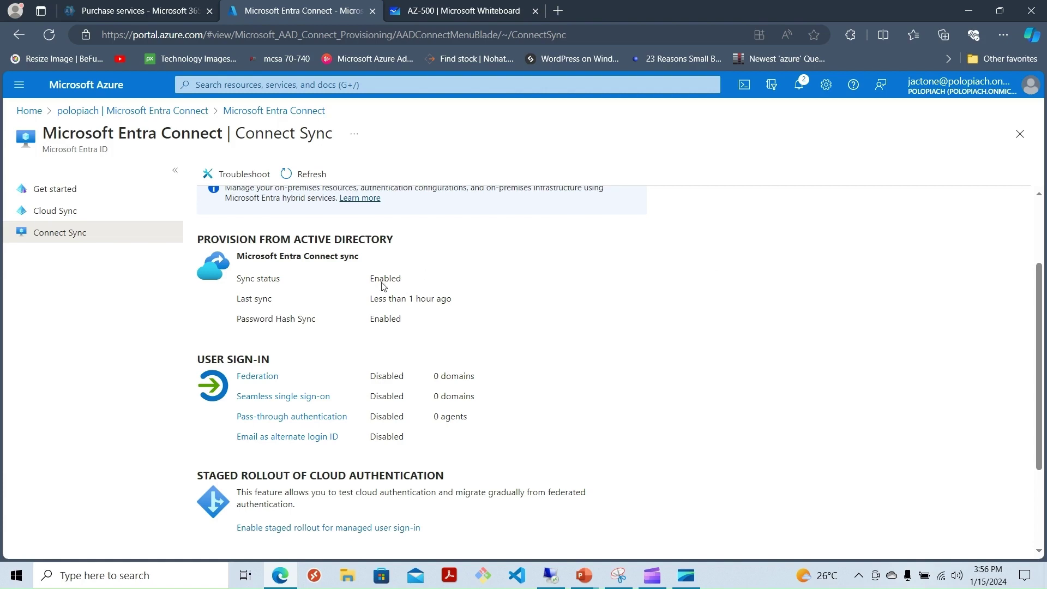
{"action": "left_click_drag", "start_coordinate": [371, 278], "coordinate": [405, 279]}
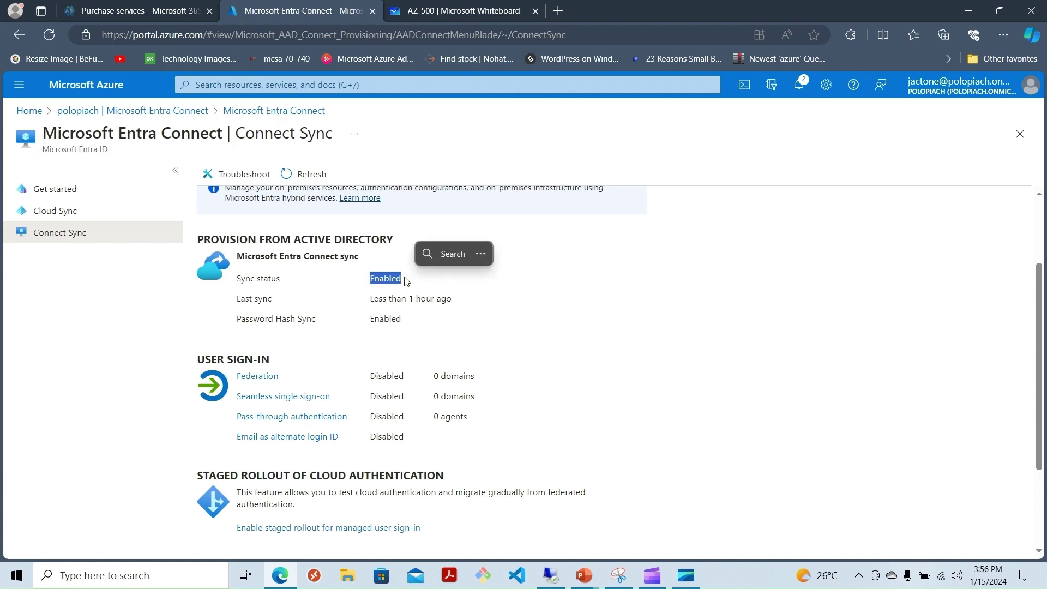
{"action": "left_click", "coordinate": [515, 332]}
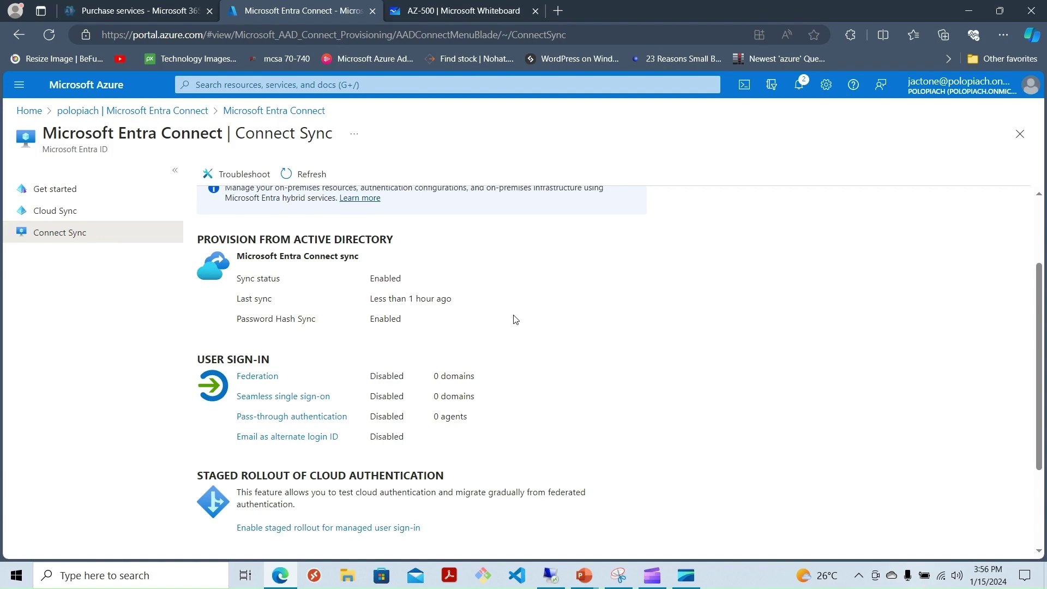
{"action": "scroll", "coordinate": [417, 292], "scroll_direction": "up", "scroll_amount": 2}
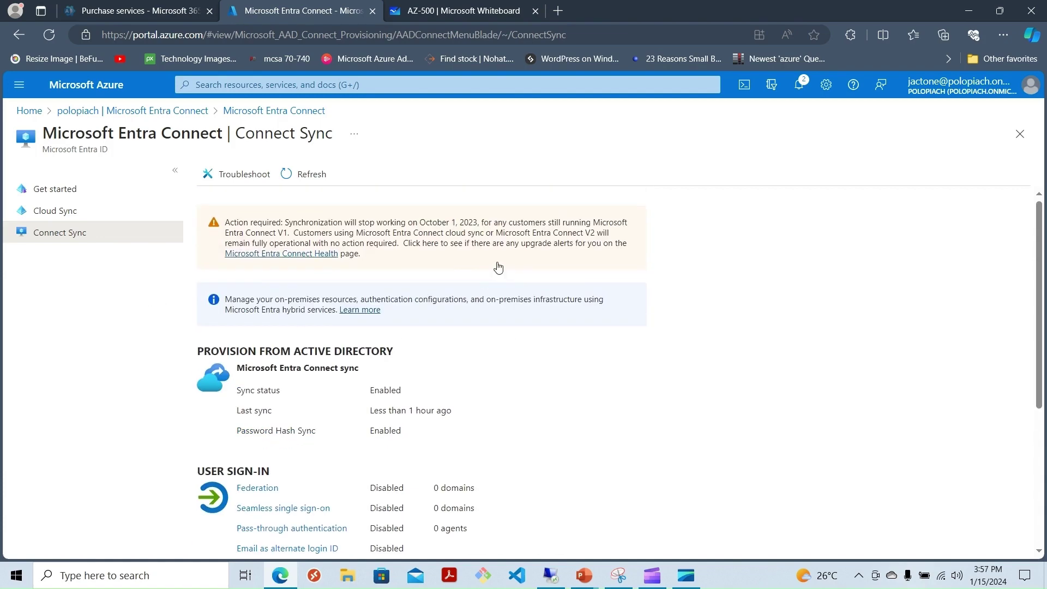
- Open the tenant's list of all users and widen the On-premises sync enabled column to show its full heading
{"action": "left_click", "coordinate": [1019, 134]}
{"action": "scroll", "coordinate": [71, 284], "scroll_direction": "up", "scroll_amount": 4}
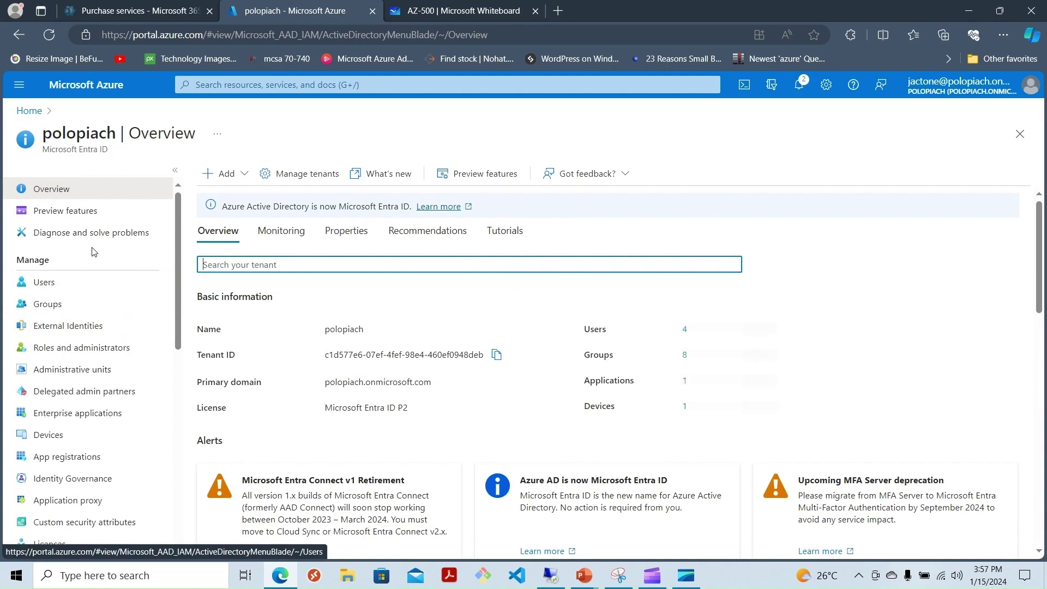
{"action": "left_click", "coordinate": [50, 289]}
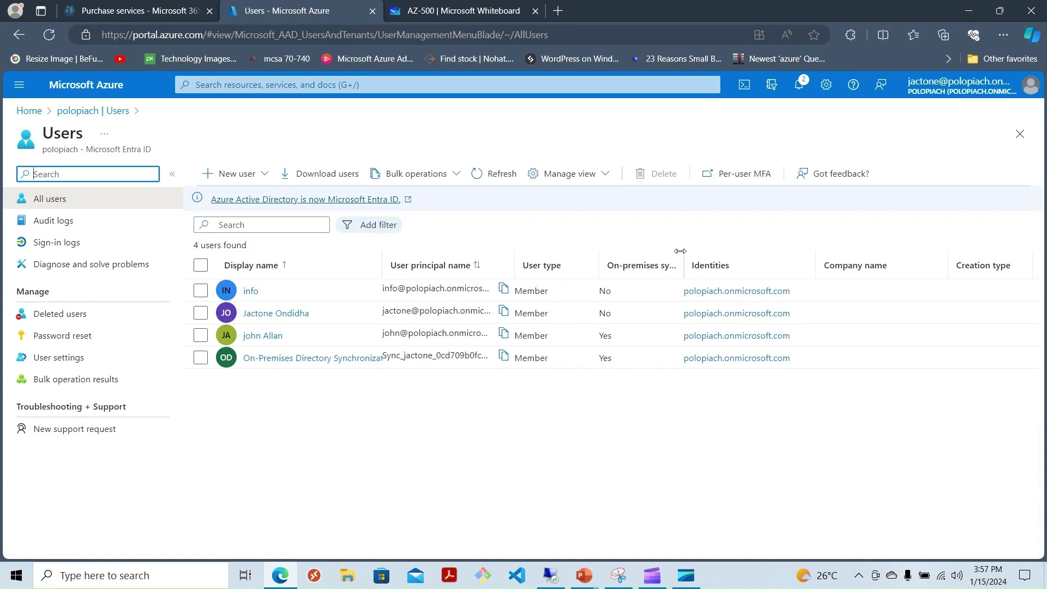
{"action": "left_click_drag", "start_coordinate": [680, 251], "coordinate": [836, 252]}
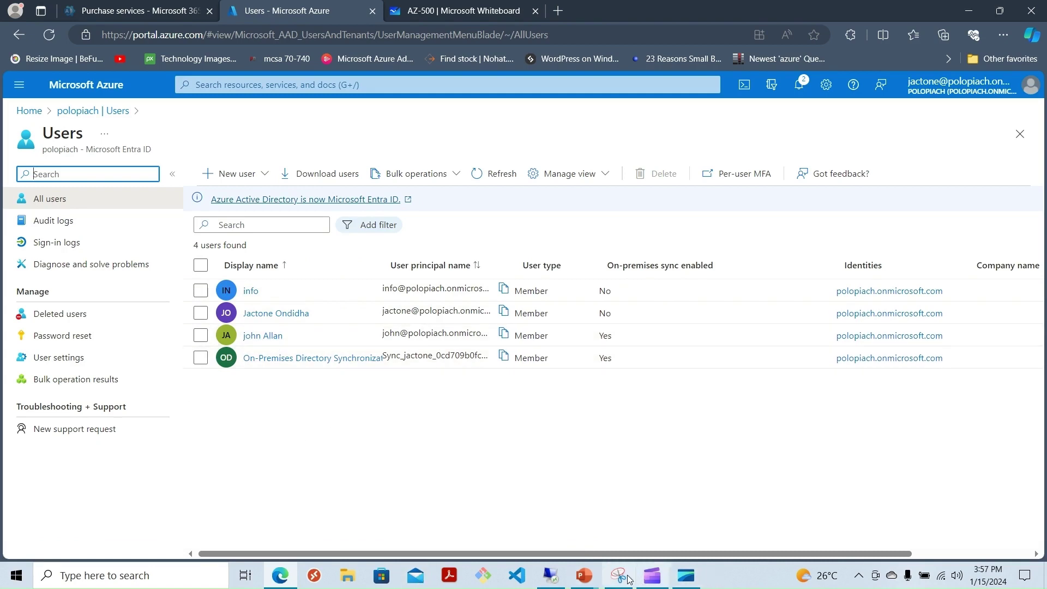
- In the remote desktop session, open the properties of the synced user account in Active Directory Users and Computers
{"action": "left_click", "coordinate": [548, 575]}
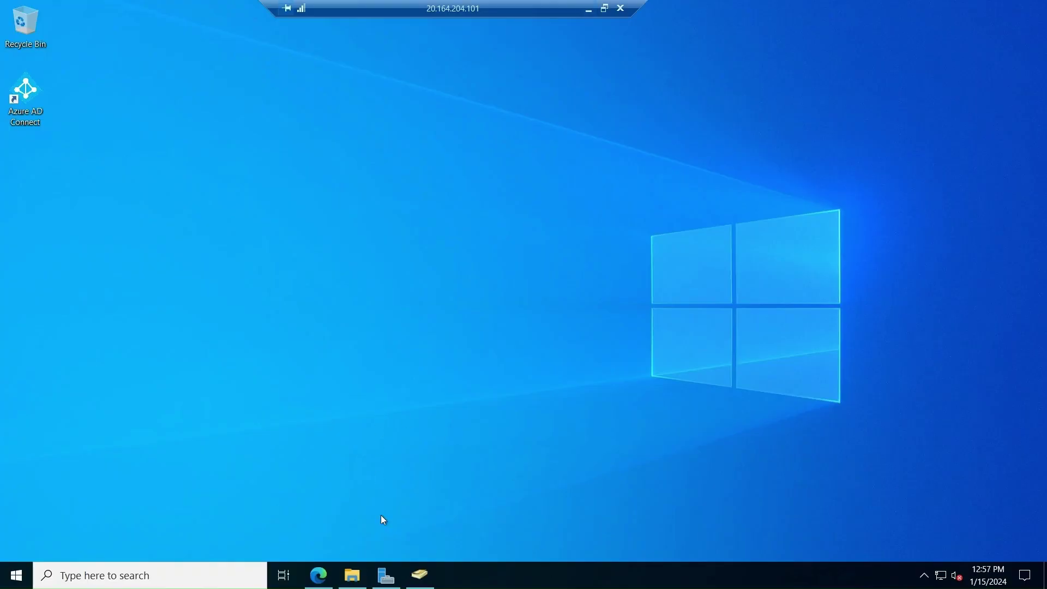
{"action": "left_click", "coordinate": [425, 576]}
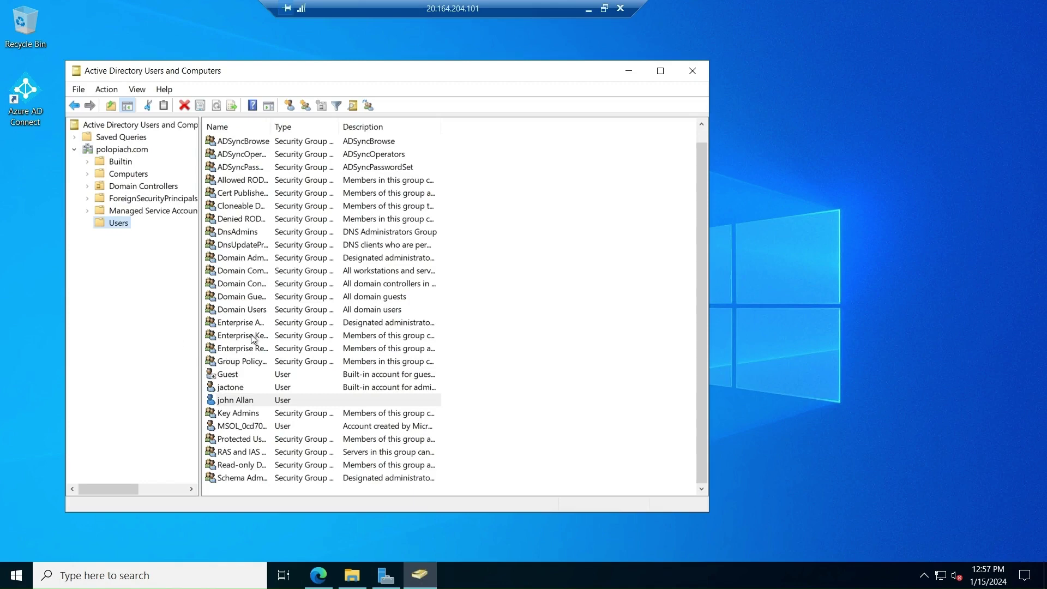
{"action": "left_click", "coordinate": [235, 389]}
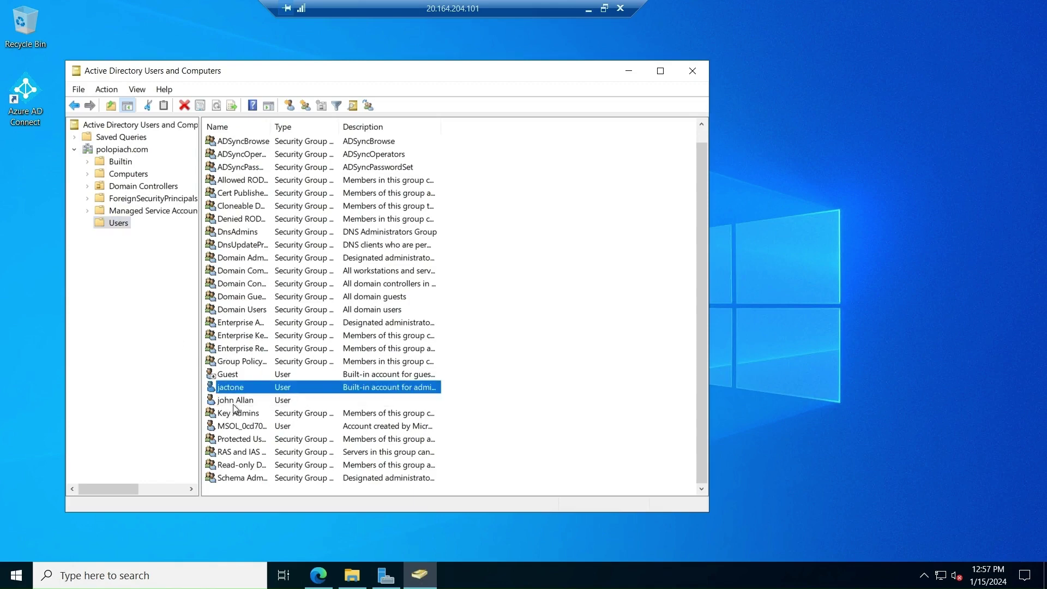
{"action": "left_click", "coordinate": [240, 402]}
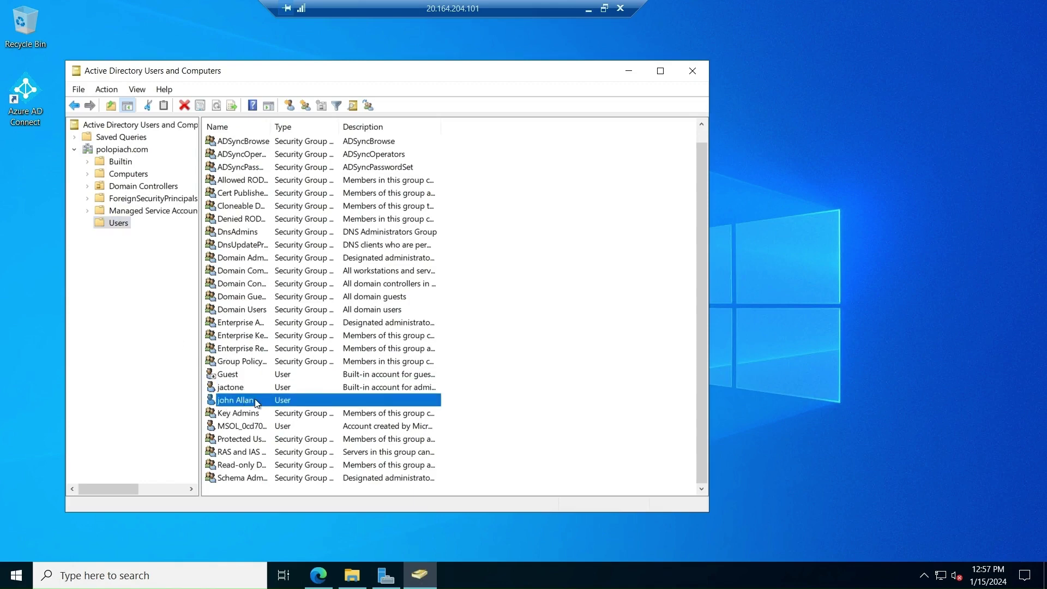
{"action": "double_click", "coordinate": [257, 402]}
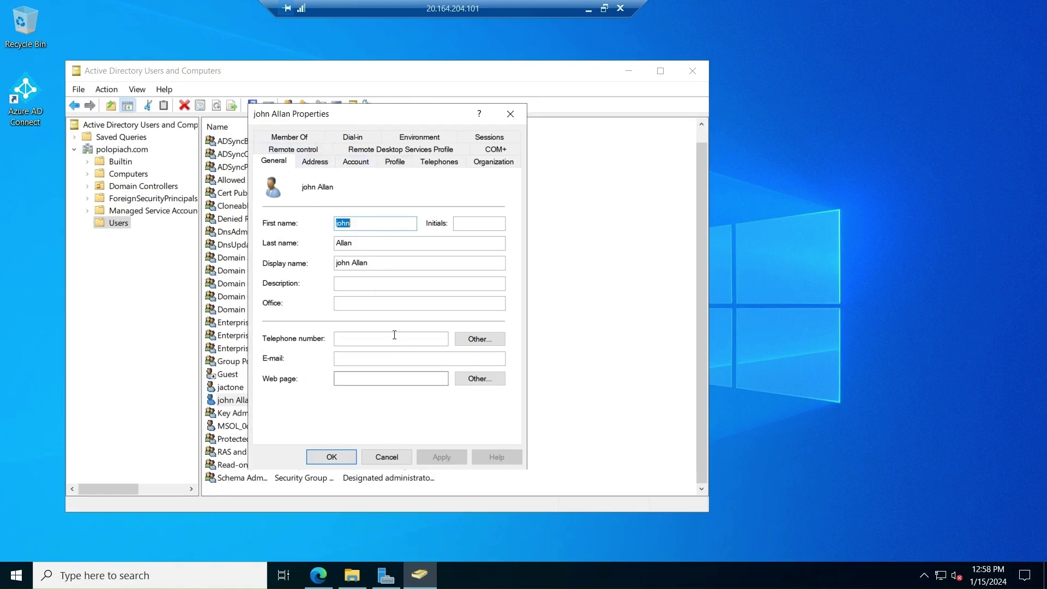
- Minimise the remote desktop session and switch to the PowerPoint slide show at Question 2 on Azure AD Connect
{"action": "left_click", "coordinate": [633, 71]}
{"action": "left_click", "coordinate": [589, 8]}
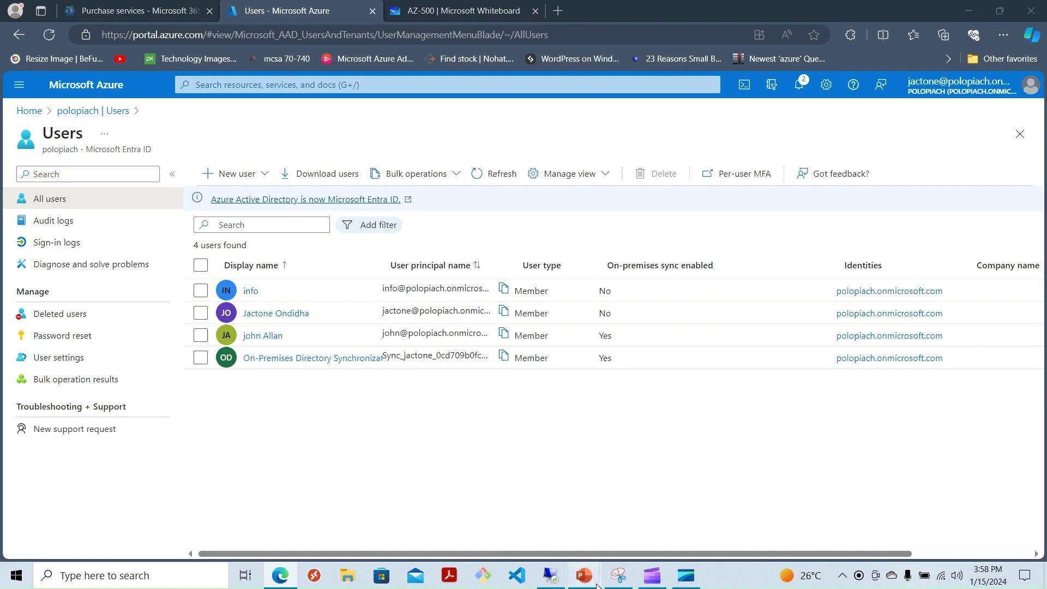
{"action": "mouse_move", "coordinate": [592, 578]}
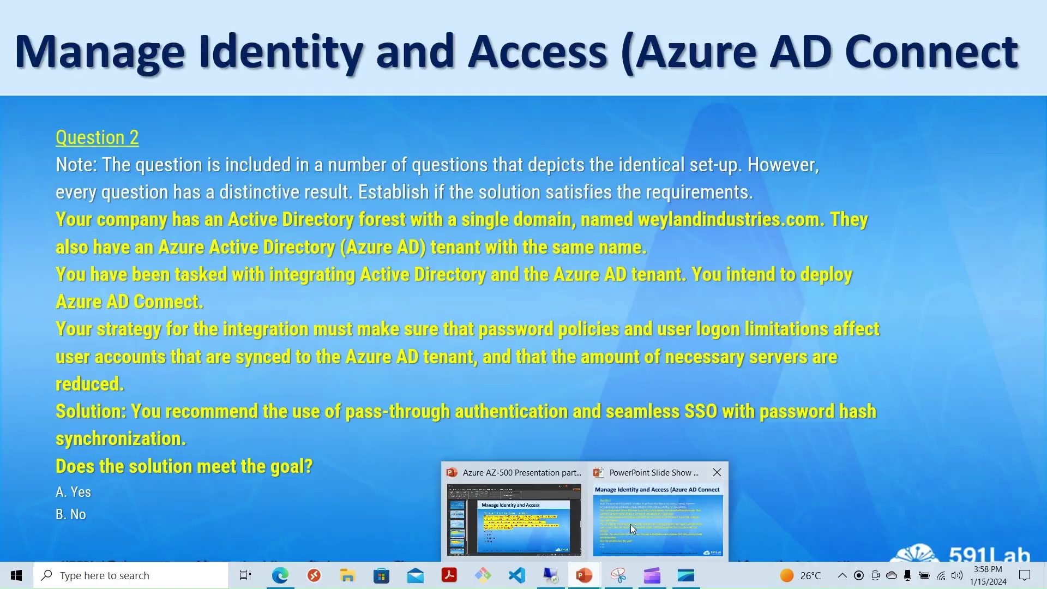
{"action": "left_click", "coordinate": [631, 525]}
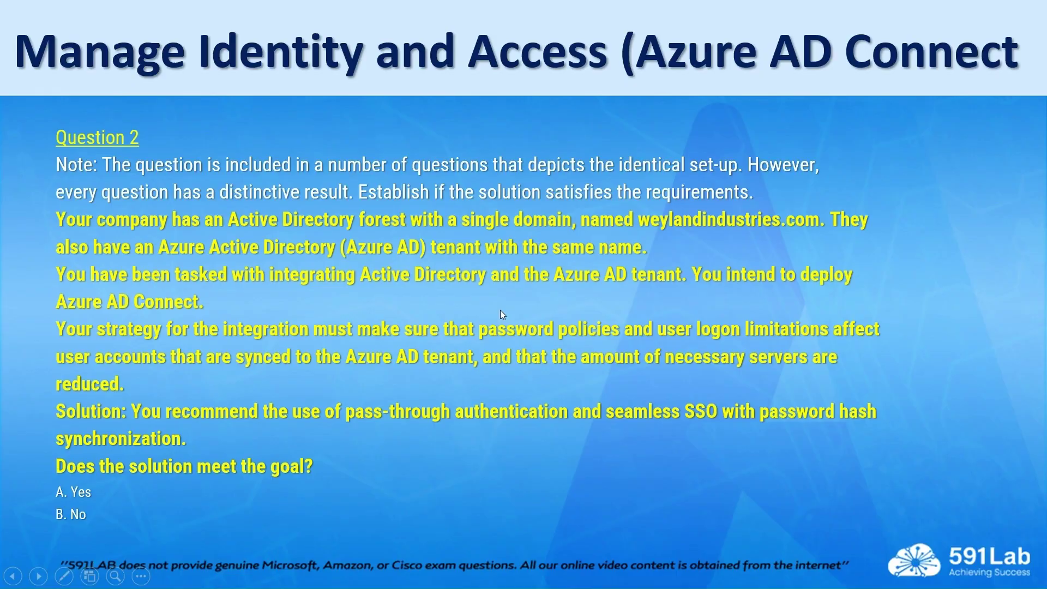